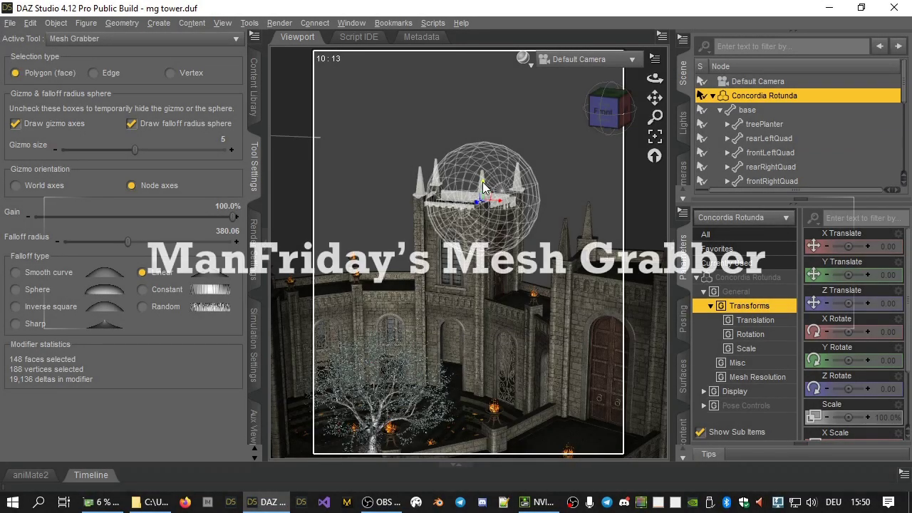
Step: Drag the tower's top platform straight up so the tower stretches much taller
left_click_drag(483, 187, 482, 77)
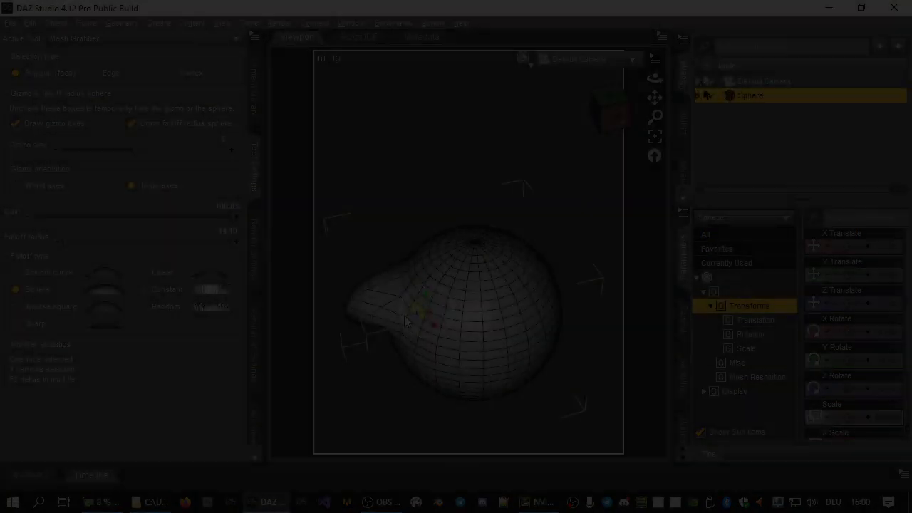
Step: Push the existing bulge left, pull a lower face into a downward protrusion, and raise Falloff radius
left_click_drag(404, 322, 385, 333)
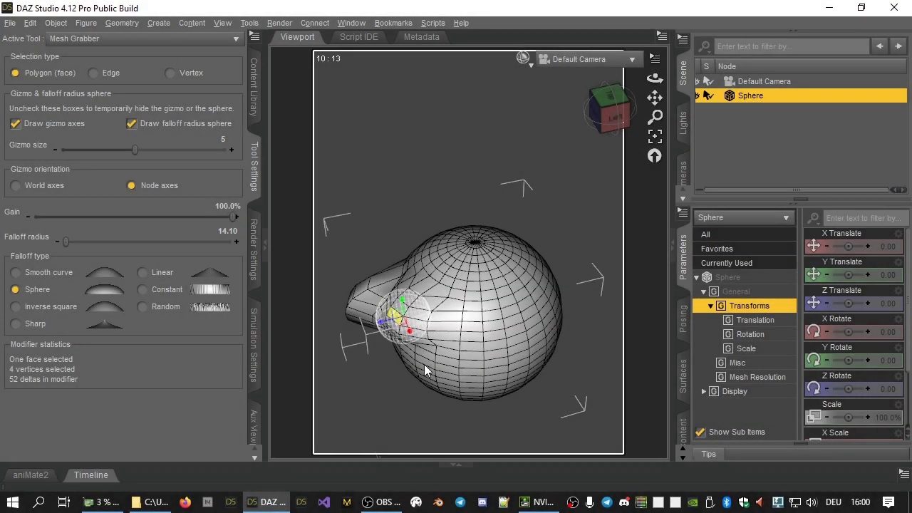
left_click(430, 377)
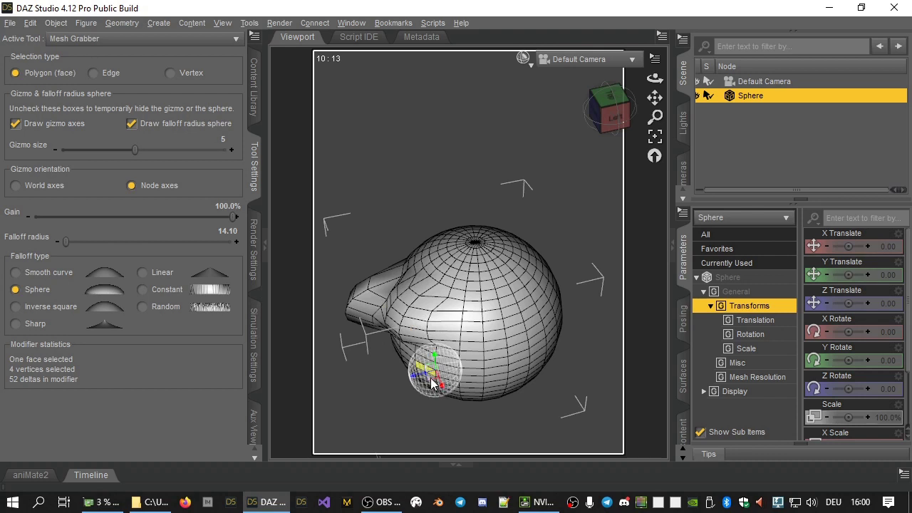
left_click_drag(431, 384, 412, 418)
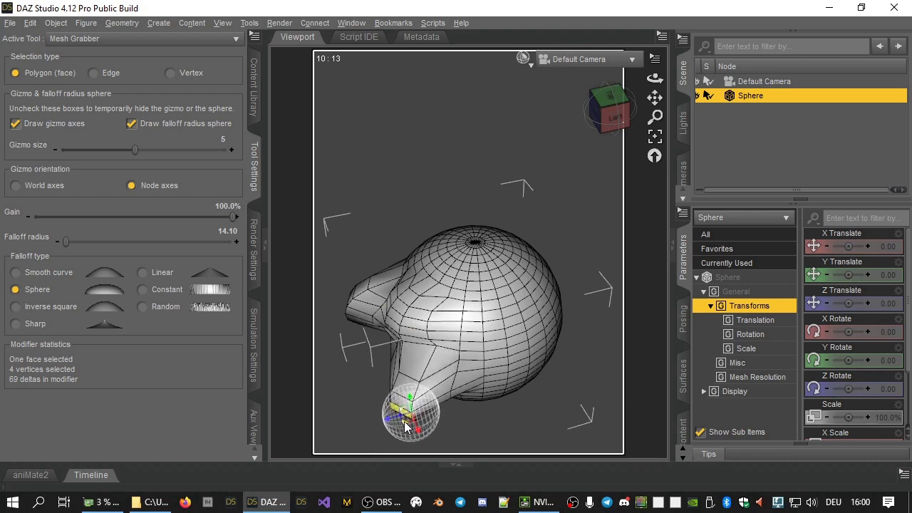
scroll(538, 281, "up", 4)
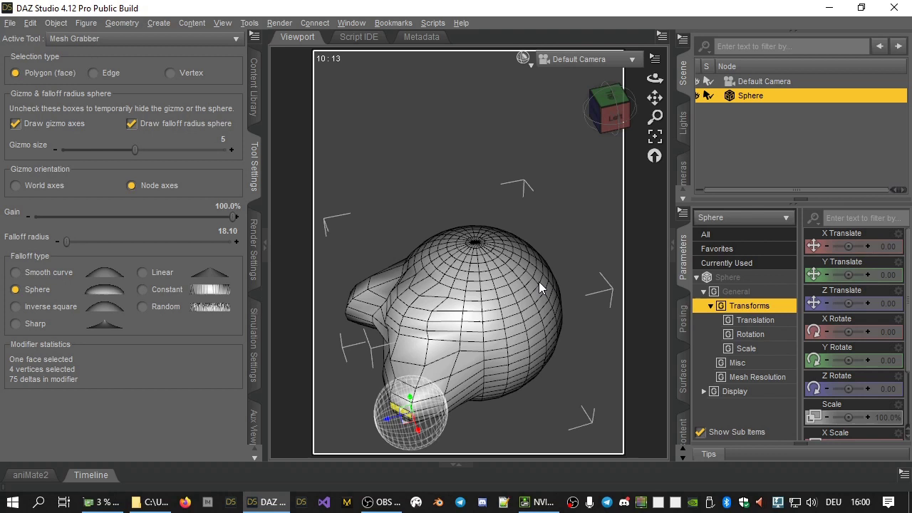
Step: Compare Sharp and Sphere falloff types on an upper-right face, viewing the sphere from the front
left_click(25, 324)
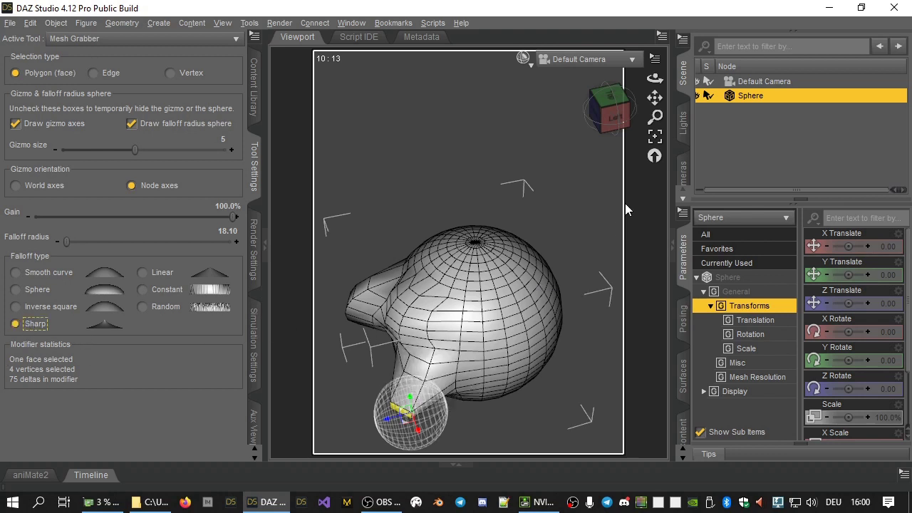
left_click(510, 278)
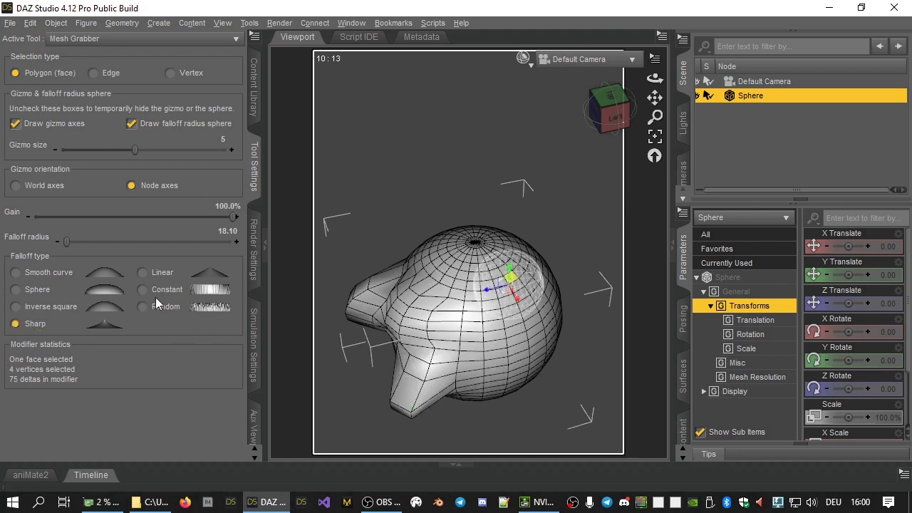
left_click(37, 290)
left_click_drag(654, 78, 580, 198)
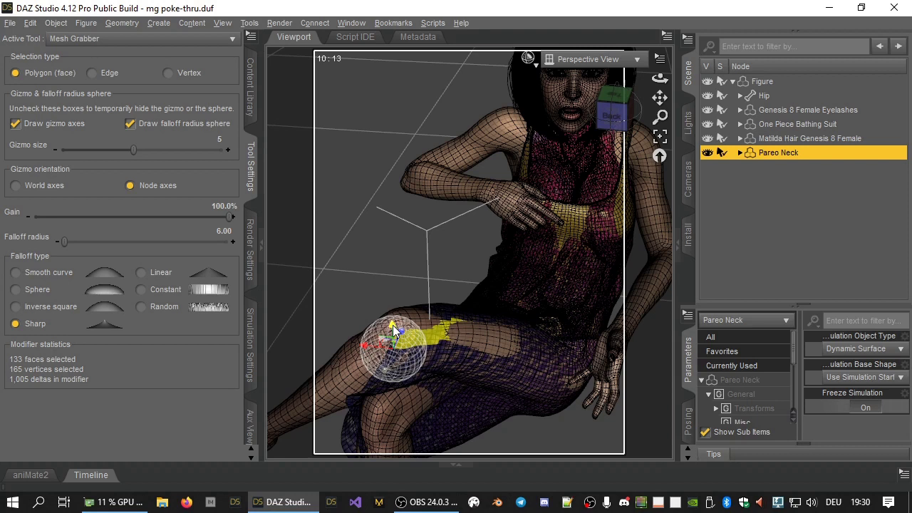
Step: Raise Falloff radius to 9.00 and drag the marked Pareo Neck faces right over the thigh
scroll(393, 325, "up", 3)
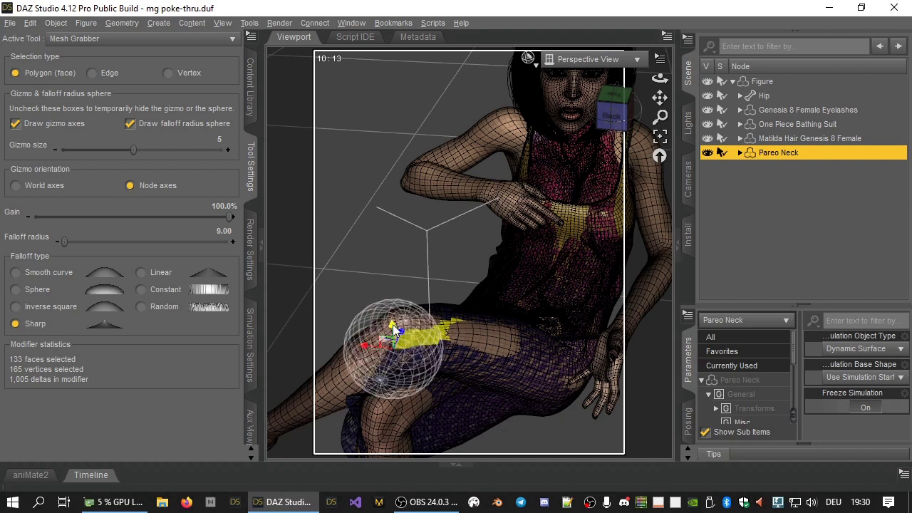
left_click_drag(393, 324, 486, 326)
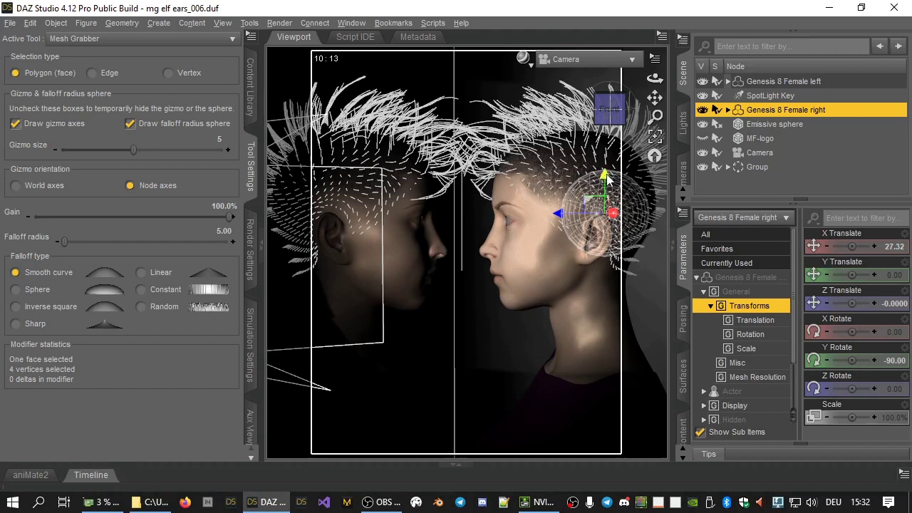
Step: Stretch the Genesis 8 figure's selected ear faces upward into a pointed tip
left_click_drag(607, 180, 612, 143)
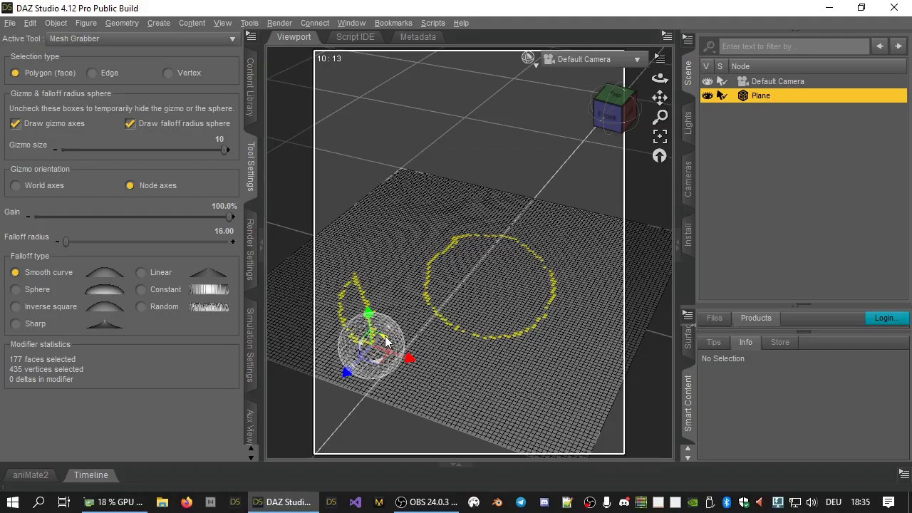
Step: Lift the marked ring and hook on the plane into raised shapes
left_click_drag(386, 341, 385, 299)
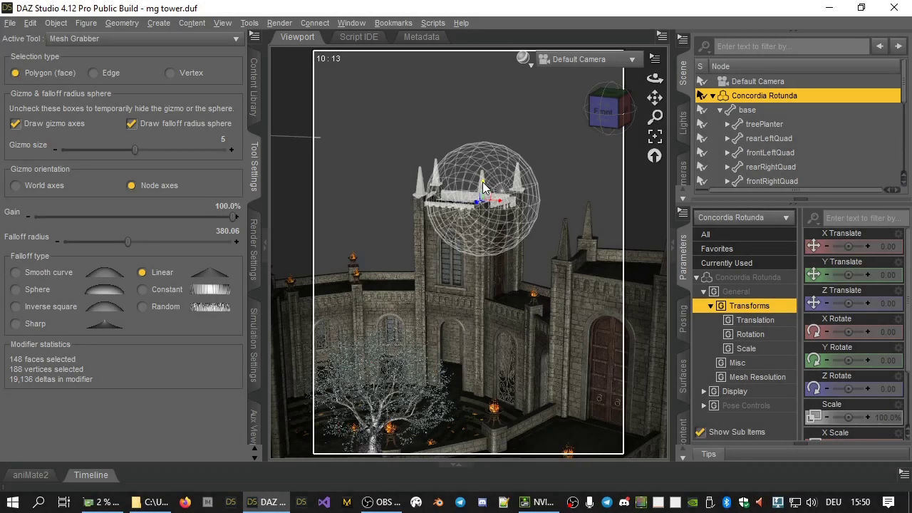
Step: Lift the tower's top platform higher along the gizmo's Y axis
left_click_drag(482, 182, 481, 77)
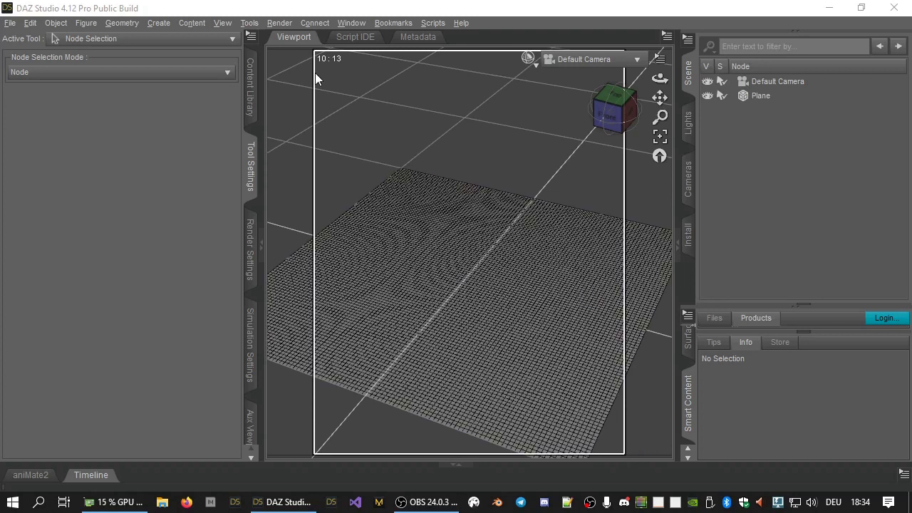
Step: Activate the Mesh Grabber from the Tools menu and select Plane in the Scene pane
left_click(249, 23)
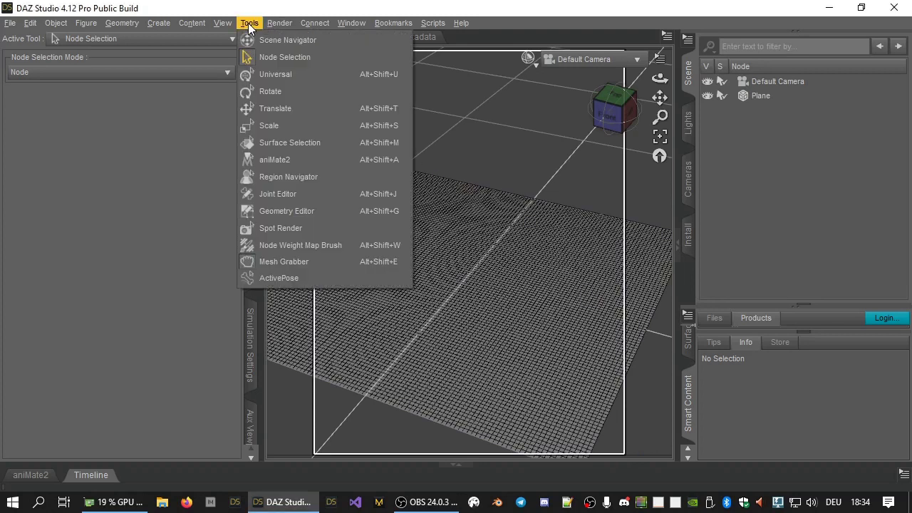
left_click(294, 262)
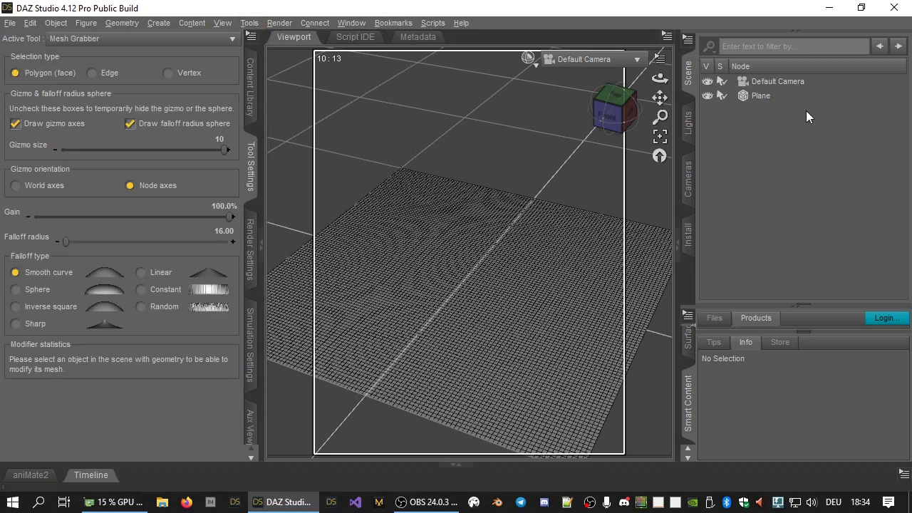
left_click(765, 96)
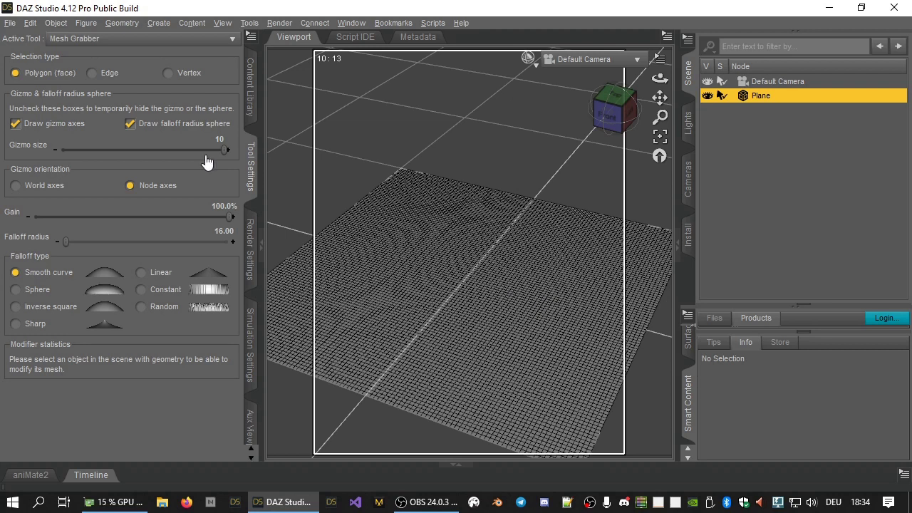
Step: Set Selection type to Polygon and paint a closed ring of faces on the plane
left_click(93, 74)
left_click(30, 74)
mouse_move(458, 243)
left_mouse_down()
mouse_move(429, 265)
mouse_move(426, 289)
mouse_move(455, 327)
mouse_move(517, 337)
mouse_move(550, 308)
left_mouse_up()
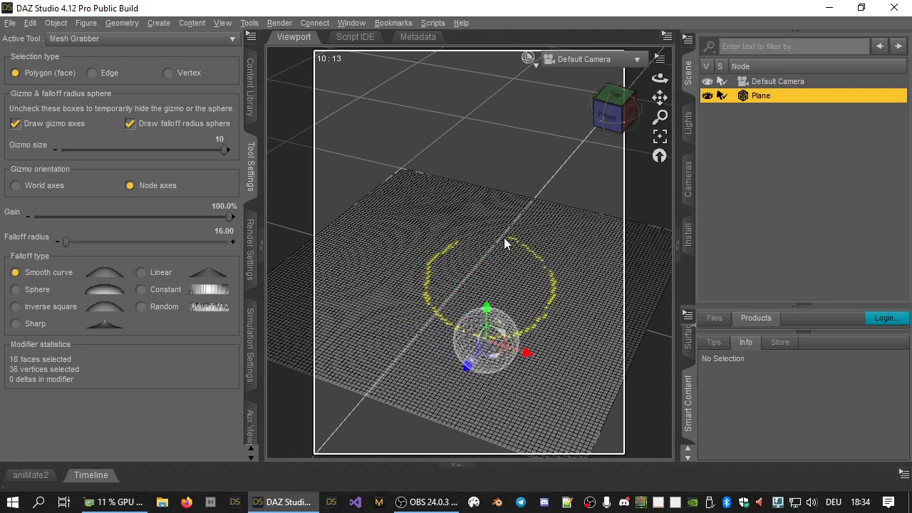
left_click_drag(503, 244, 454, 241)
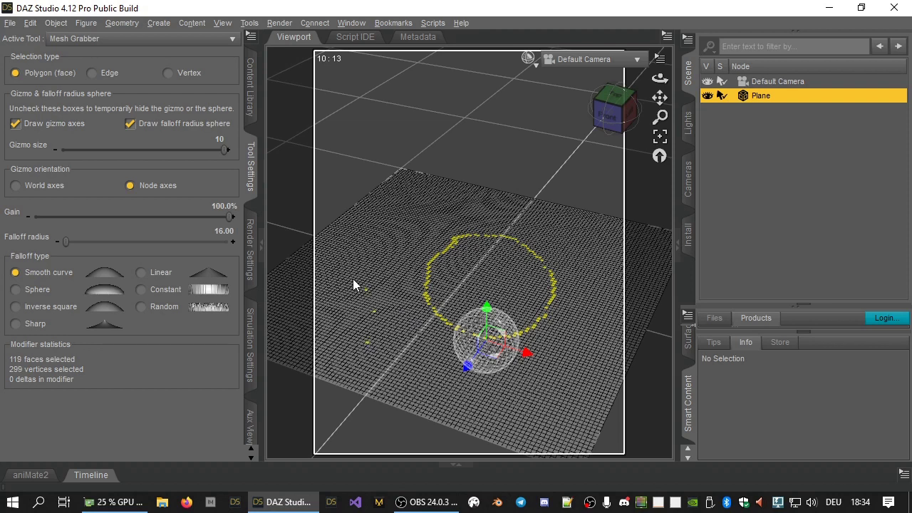
Step: Paint a hook-shaped strip left of the ring, trimming its top, for 177 faces total
mouse_move(354, 283)
left_mouse_down()
mouse_move(342, 310)
mouse_move(363, 335)
left_mouse_up()
left_click_drag(356, 283, 373, 284)
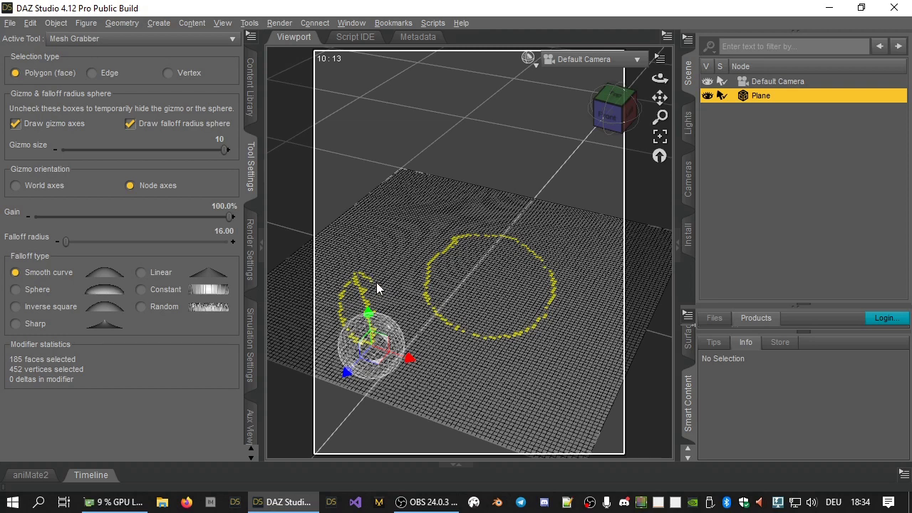
left_click_drag(366, 279, 363, 286, "ctrl")
Step: Drag the gizmo's Y axis up to raise the ring and hook into a crater mound and peak
left_click_drag(385, 342, 383, 266)
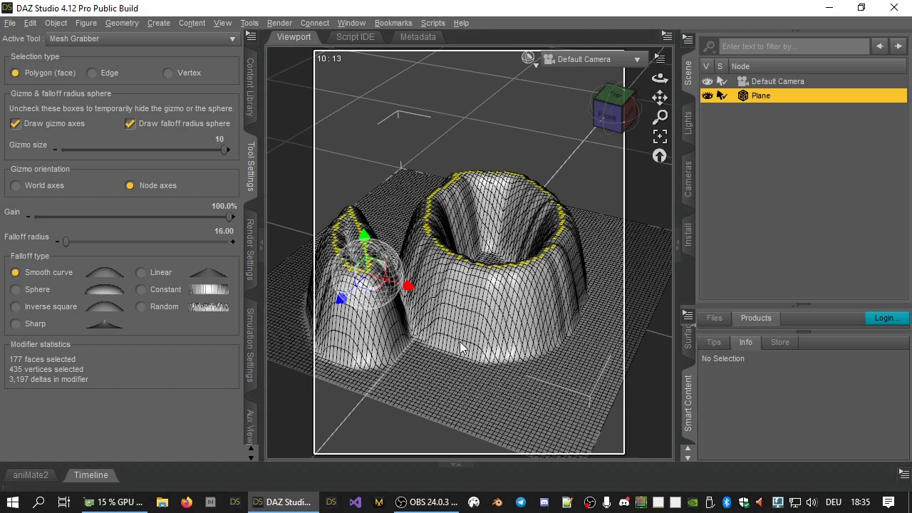
Step: Adjust Falloff radius and try the Sphere and Sharp falloff types on the terrain bulges
scroll(460, 347, "up", 5, "ctrl")
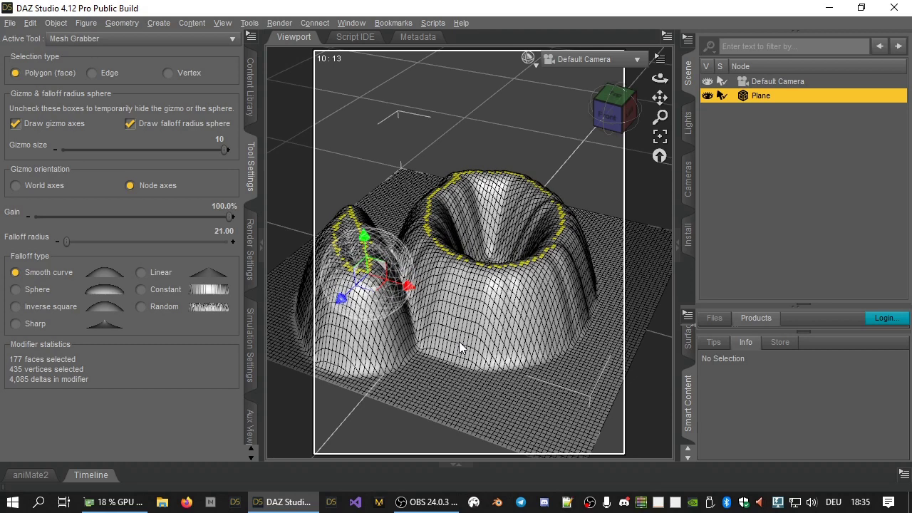
scroll(459, 342, "up", 7, "ctrl")
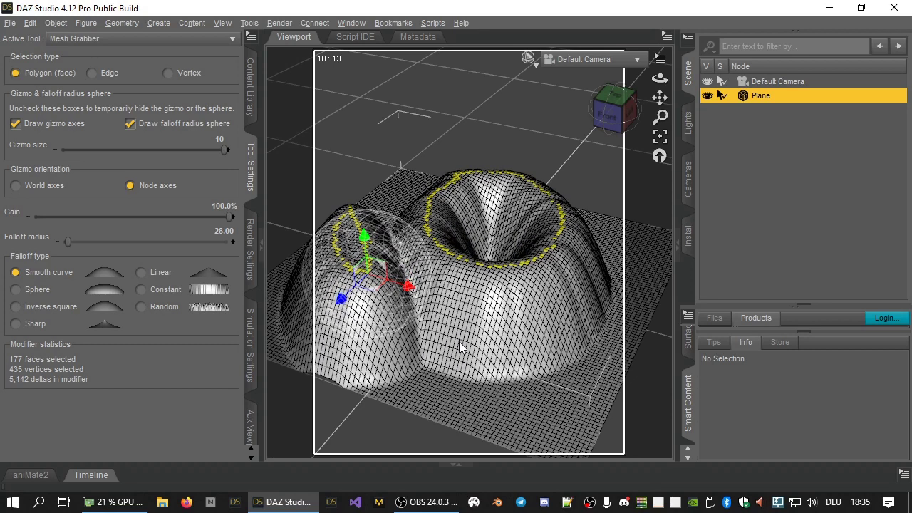
scroll(459, 347, "down", 13, "ctrl")
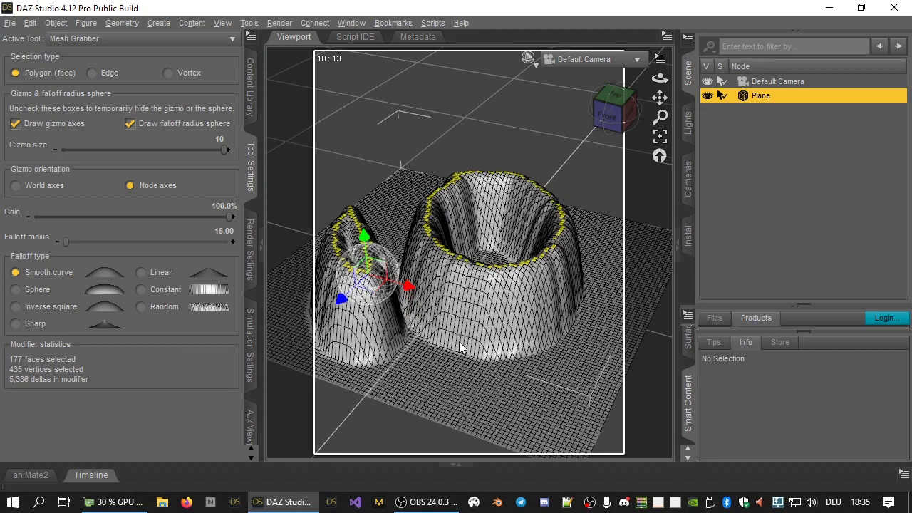
scroll(459, 347, "up", 3, "ctrl")
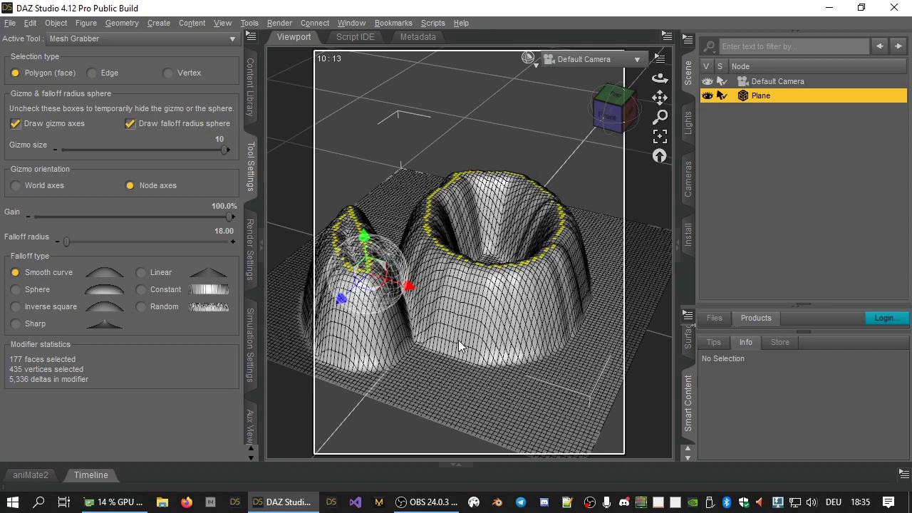
left_click(33, 291)
left_click(35, 325)
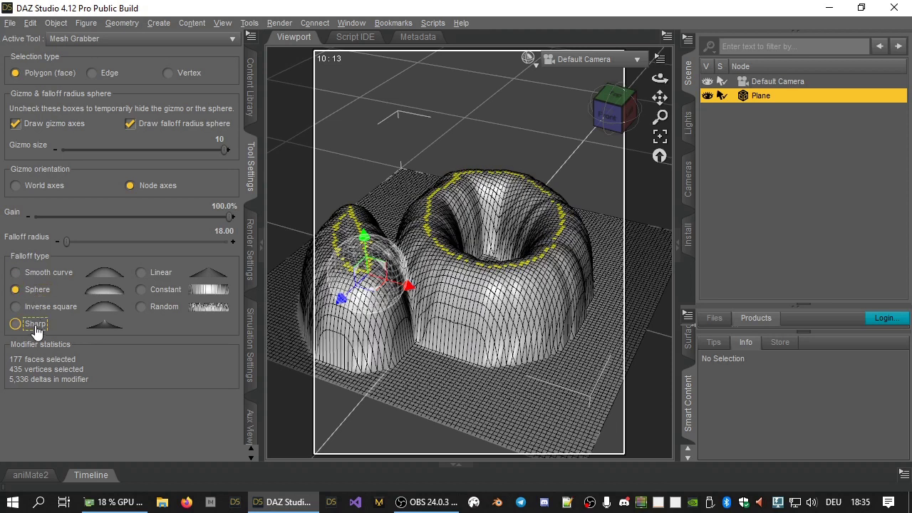
Step: Try Linear, then Constant for flat-topped bulges, then return to Smooth curve falloff
left_click(142, 273)
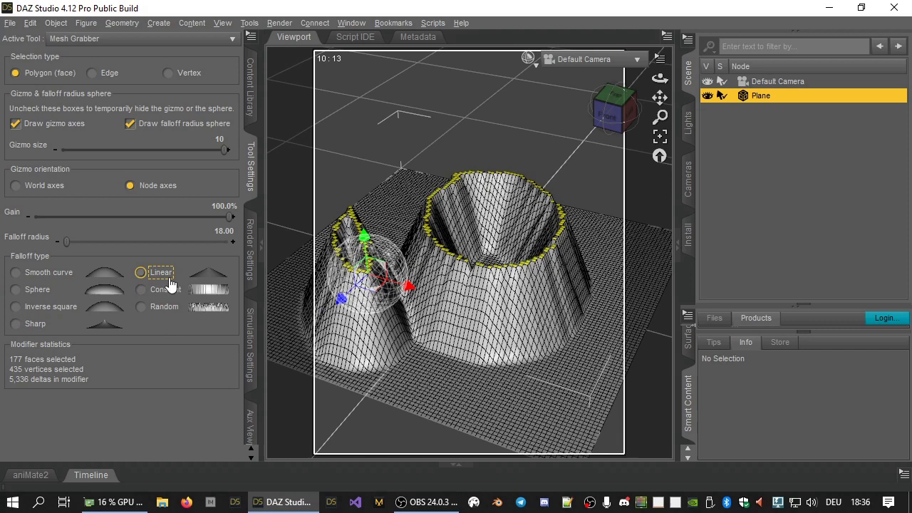
left_click(169, 290)
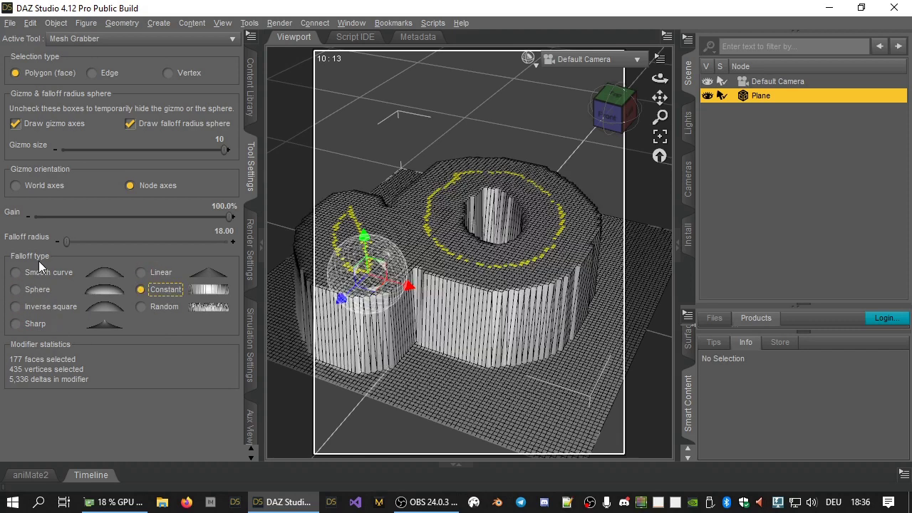
left_click(44, 278)
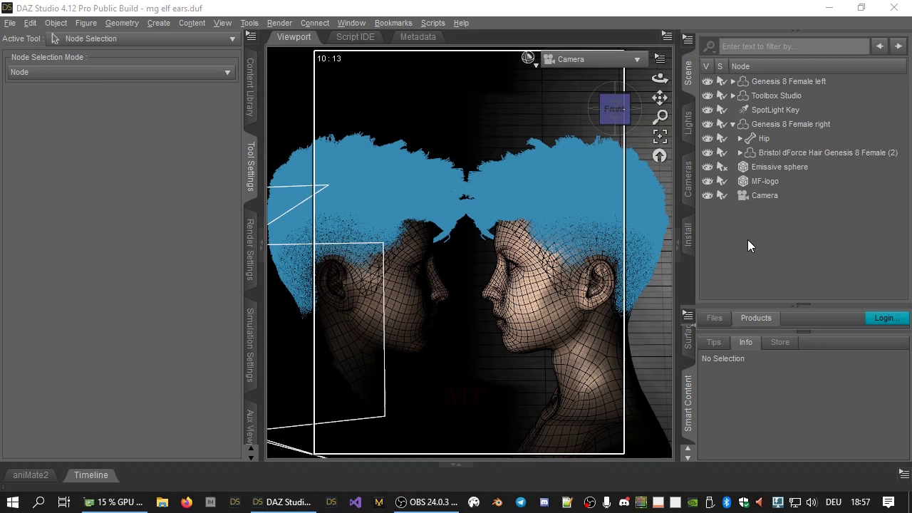
Step: Activate Mesh Grabber, select Genesis 8 Female right, switch to Perspective View, and pick a face on her ear
left_click(245, 25)
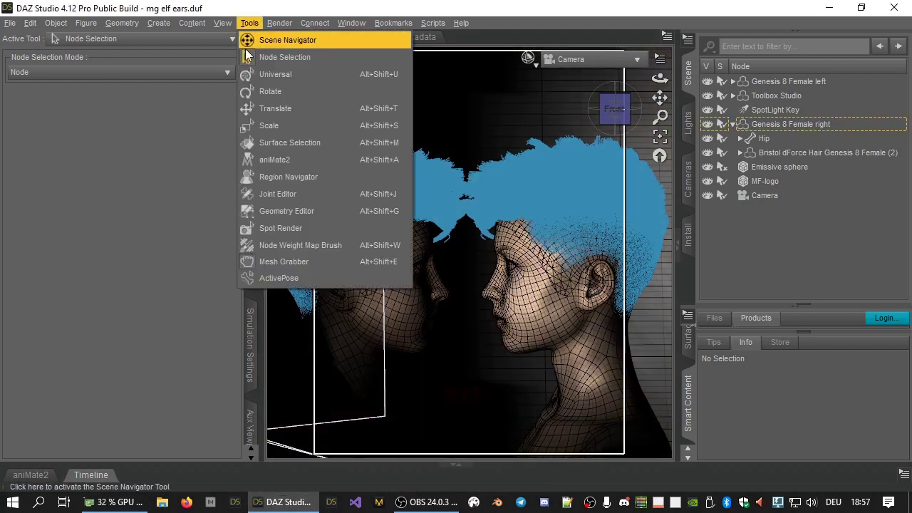
left_click(288, 261)
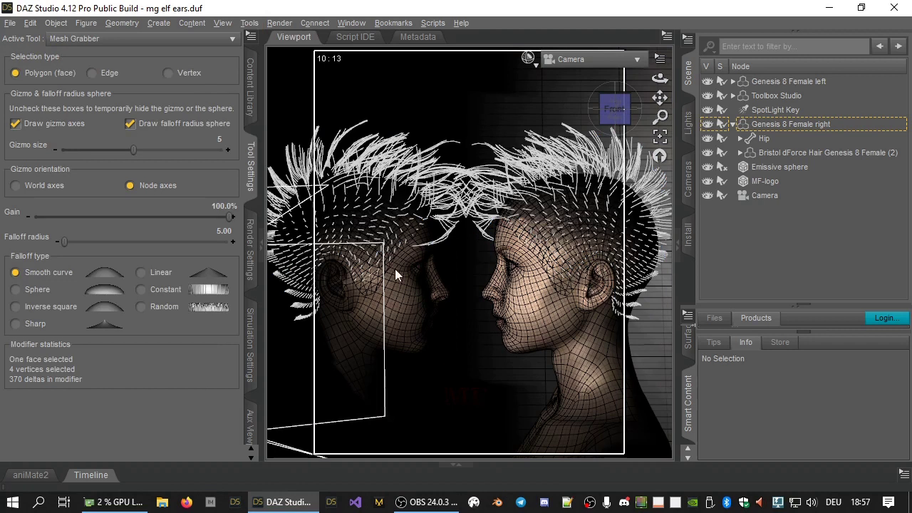
left_click(754, 124)
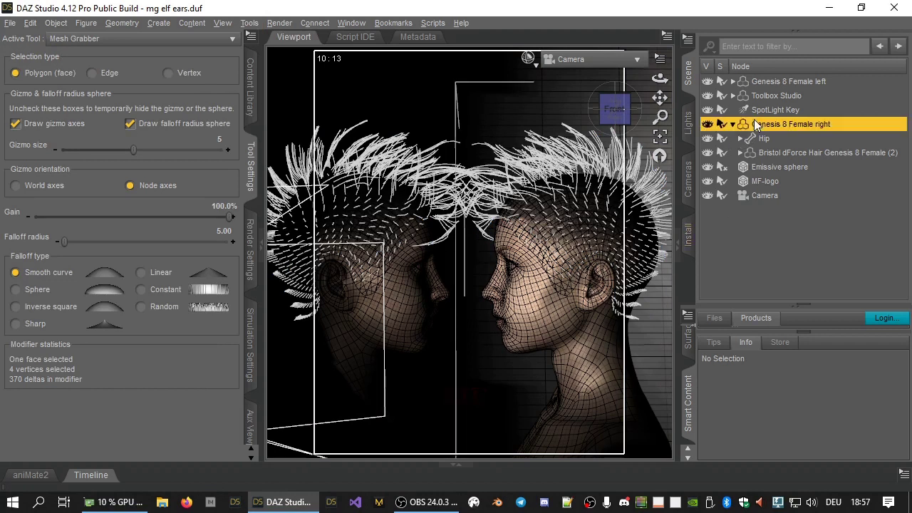
key("ctrl+1")
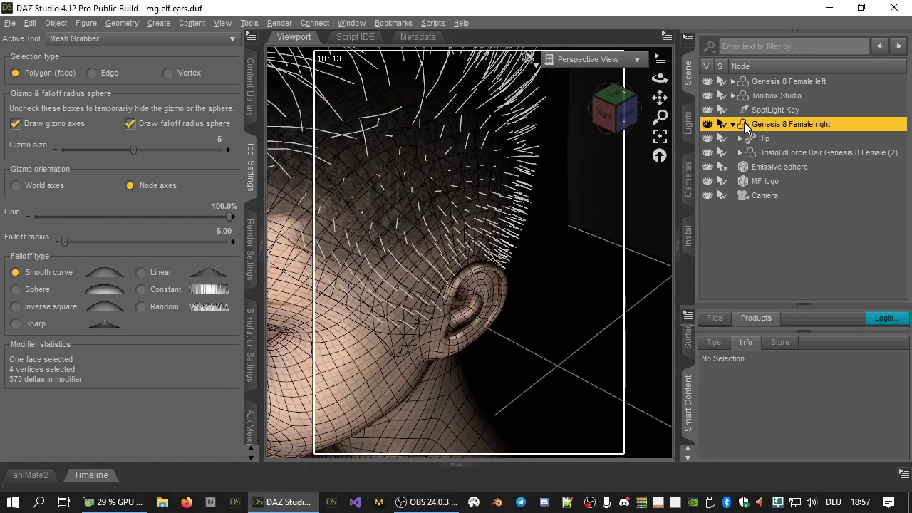
left_click(474, 266)
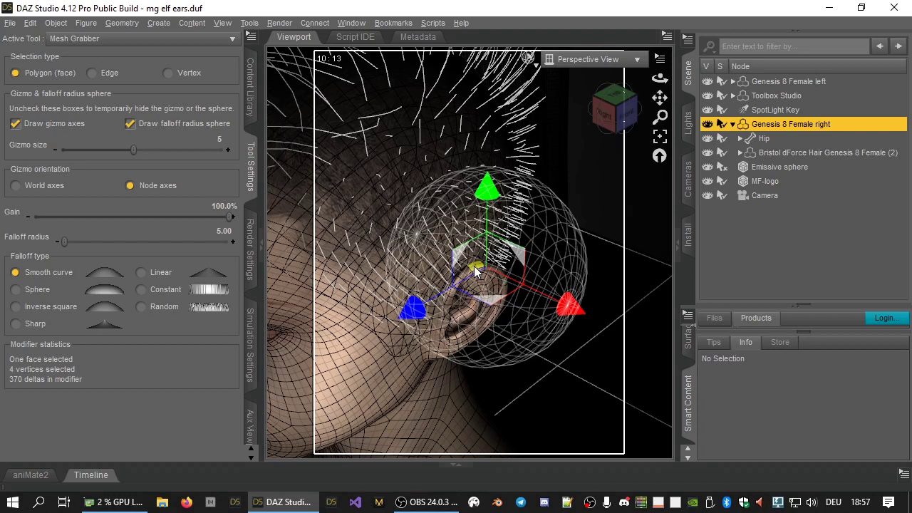
Step: In the camera view of both heads, pull the right figure's ear top upward into a tip
key("ctrl+shift+c")
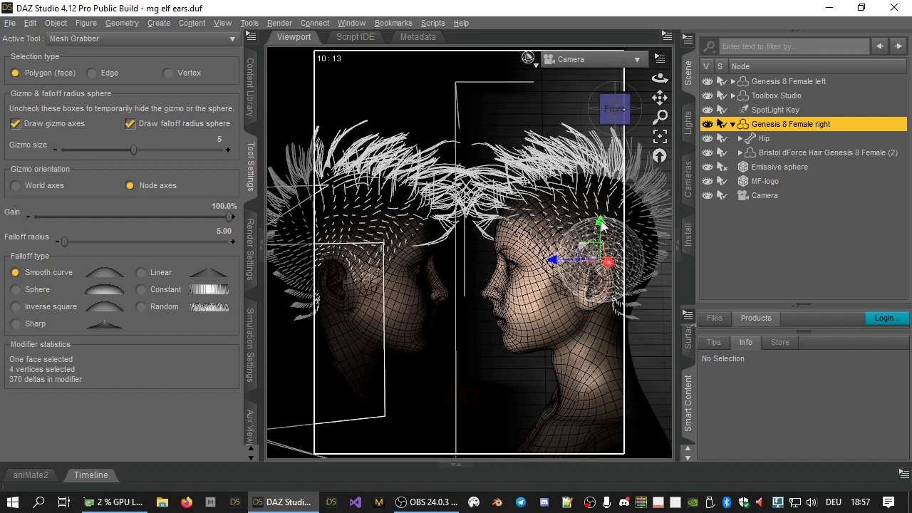
left_click_drag(600, 222, 607, 181)
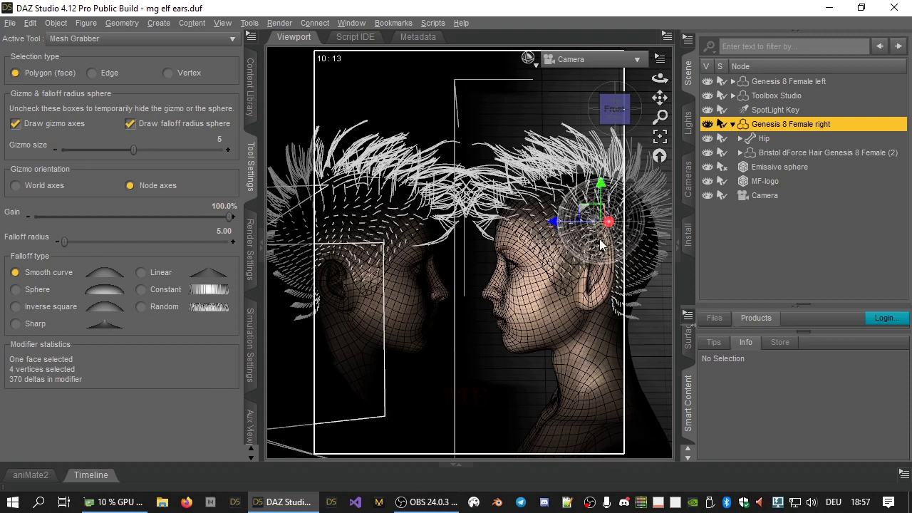
Step: Give the ear grab a Sharp falloff type with a 6.00 falloff radius
left_click(36, 326)
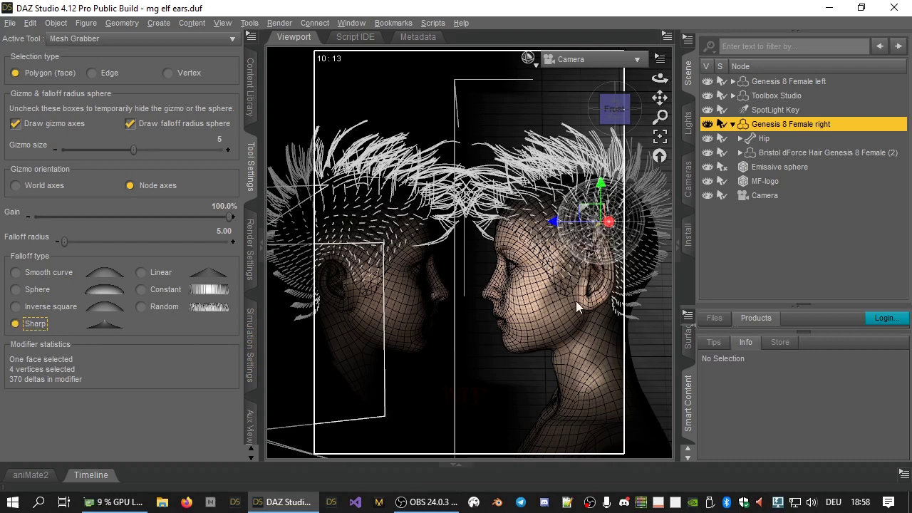
scroll(576, 300, "up", 1, "ctrl")
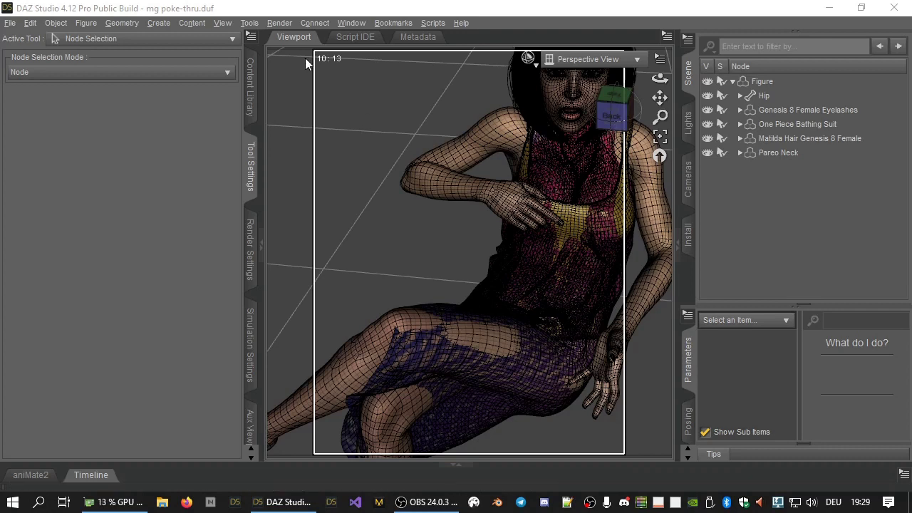
Step: Activate Mesh Grabber from the Tools menu and pick Pareo Neck as the edited object
left_click(249, 22)
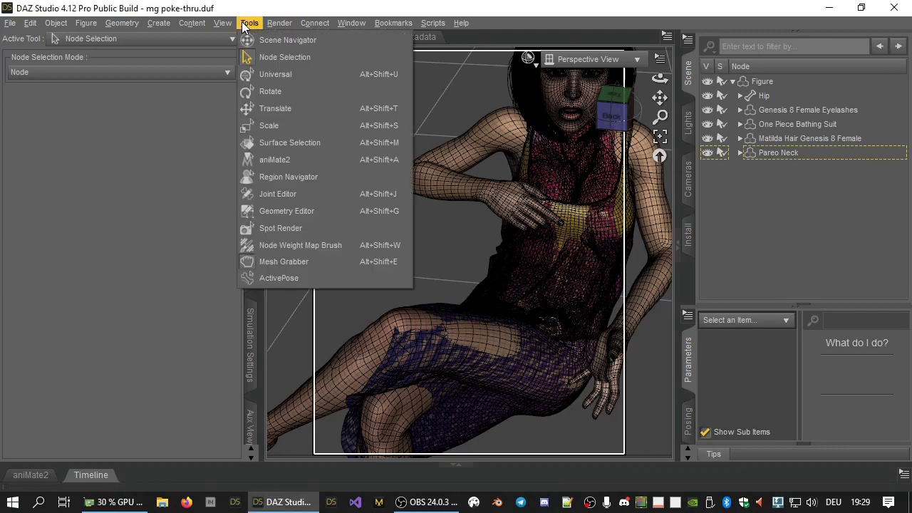
left_click(287, 261)
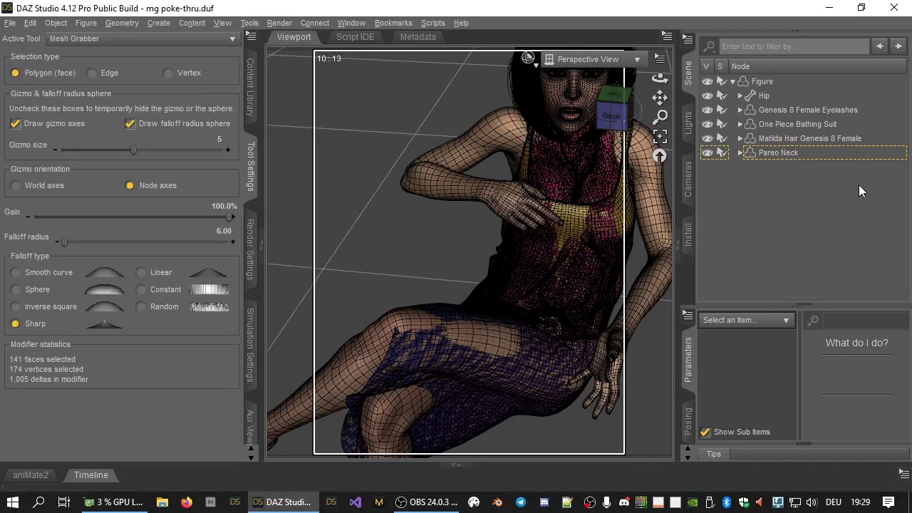
left_click(793, 154)
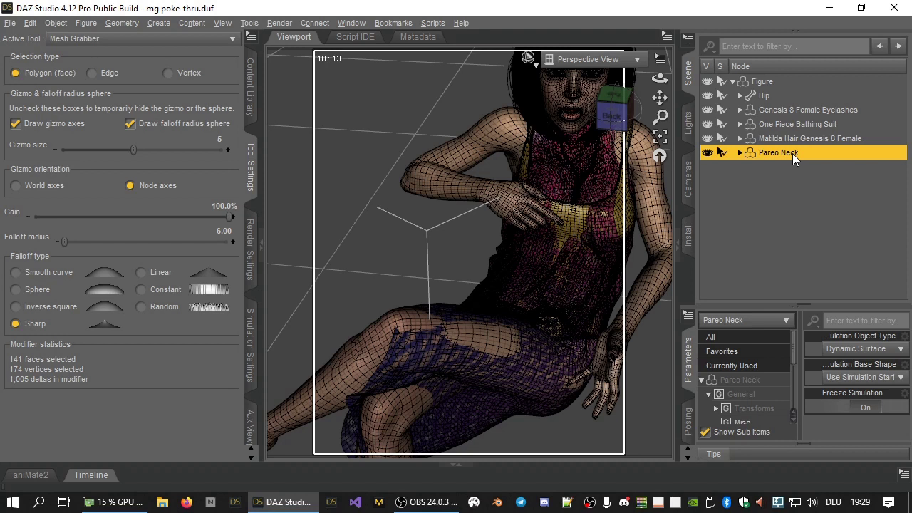
Step: Hide the Figure's body so the pareo is seen on its own
left_click(708, 82)
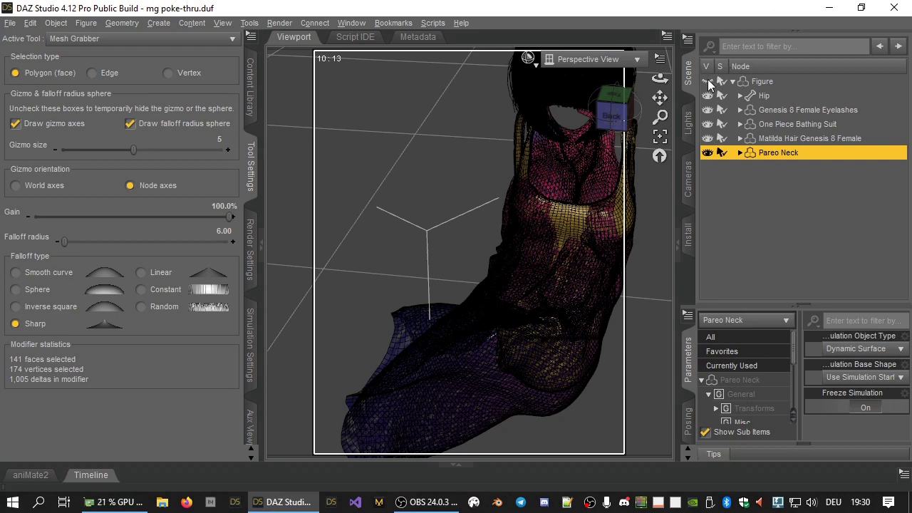
left_click(708, 83)
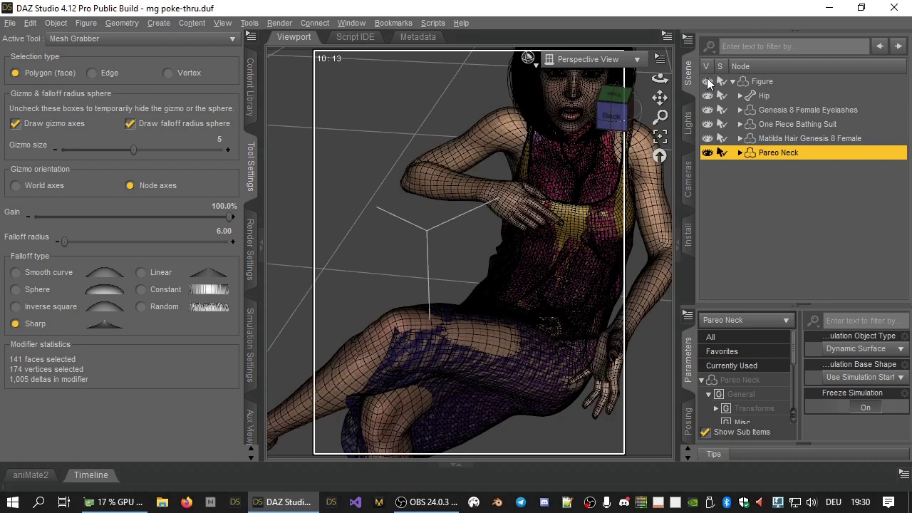
left_click(708, 83)
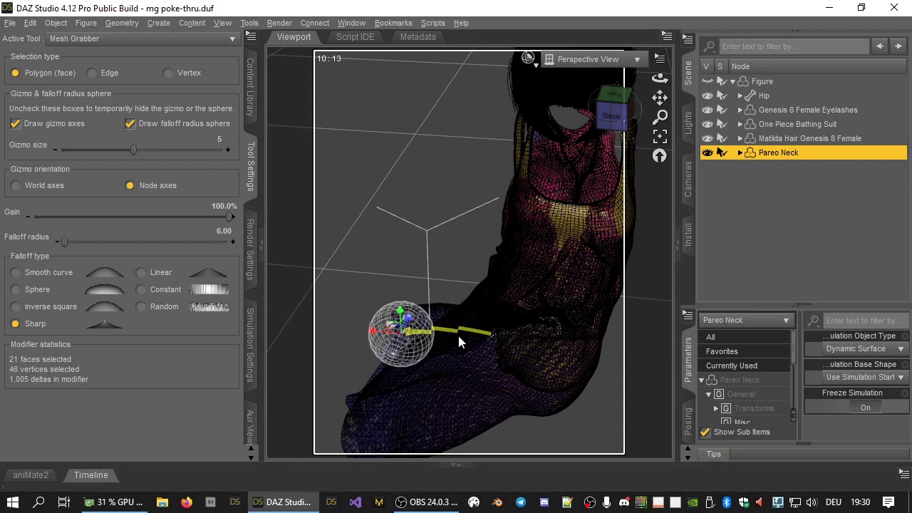
Step: Grow the pareo face selection twice to 133 faces, then show the body again
right_click(484, 333)
left_click(548, 417)
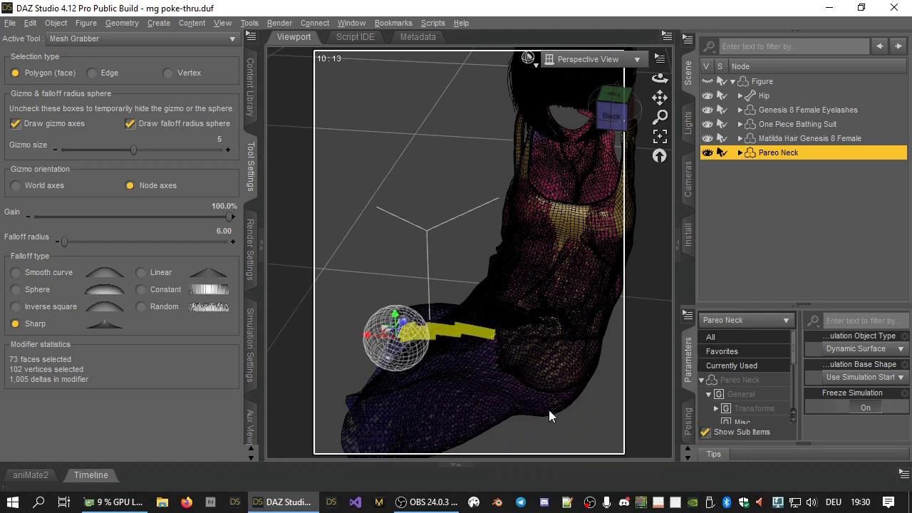
right_click(475, 330)
left_click(549, 412)
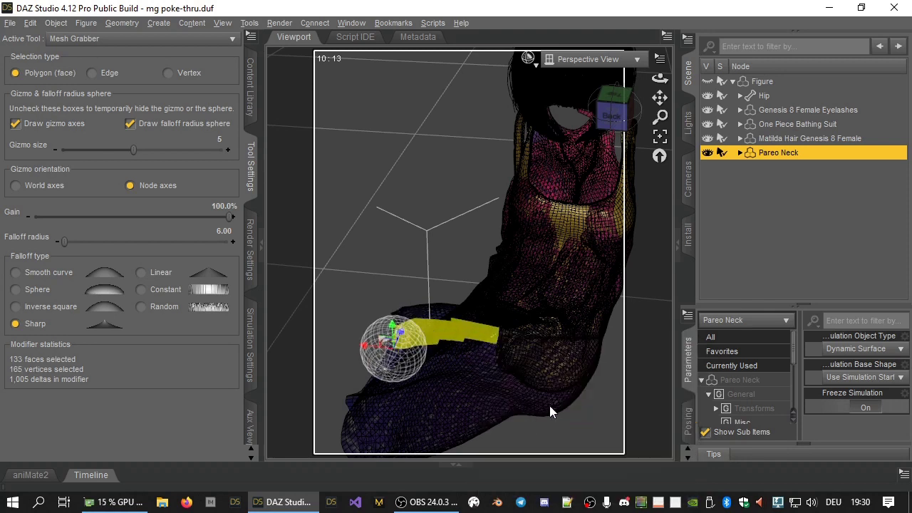
left_click(707, 81)
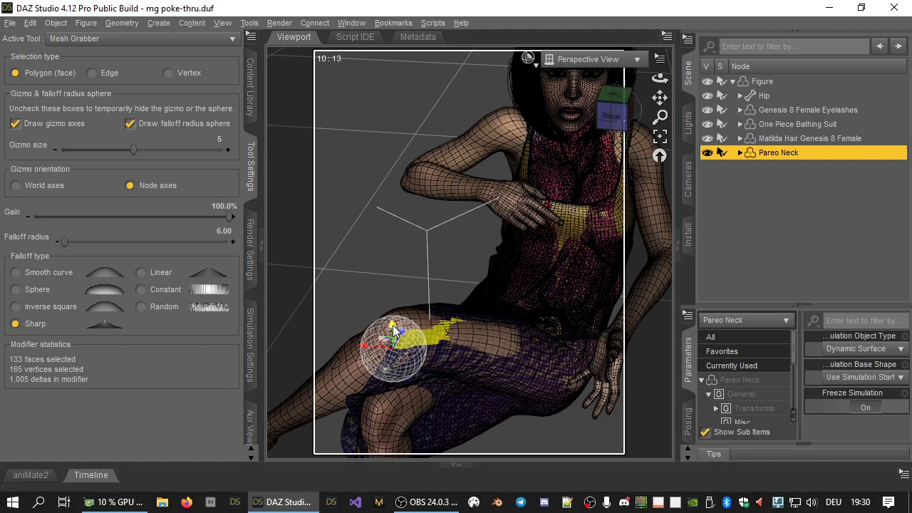
Step: At 9.00 falloff radius, lift the pareo band clear of the thigh, then nudge it slightly down
scroll(394, 329, "up", 3, "shift")
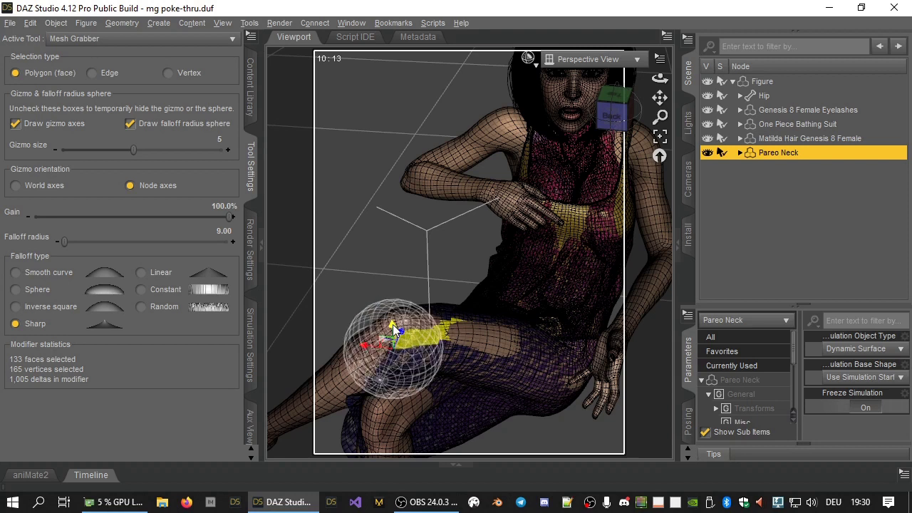
scroll(393, 324, "down", 5)
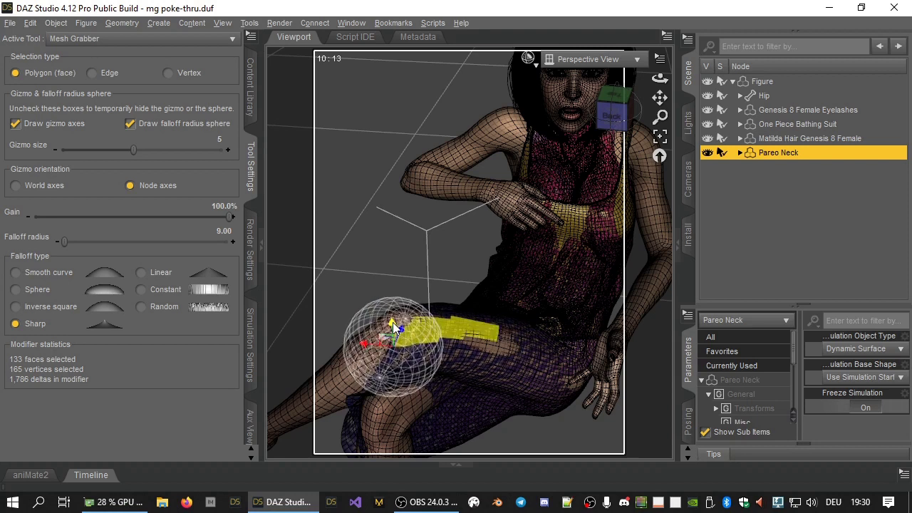
left_click_drag(393, 321, 392, 318)
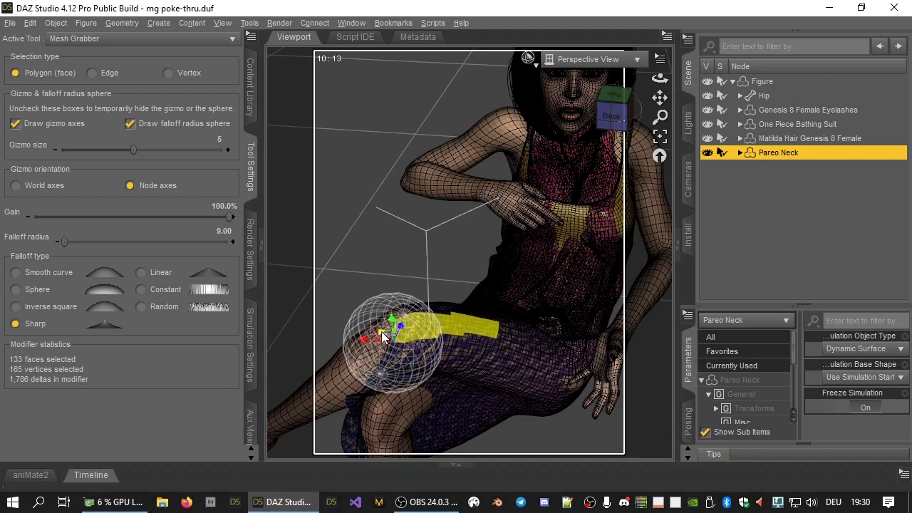
left_click_drag(381, 332, 392, 317)
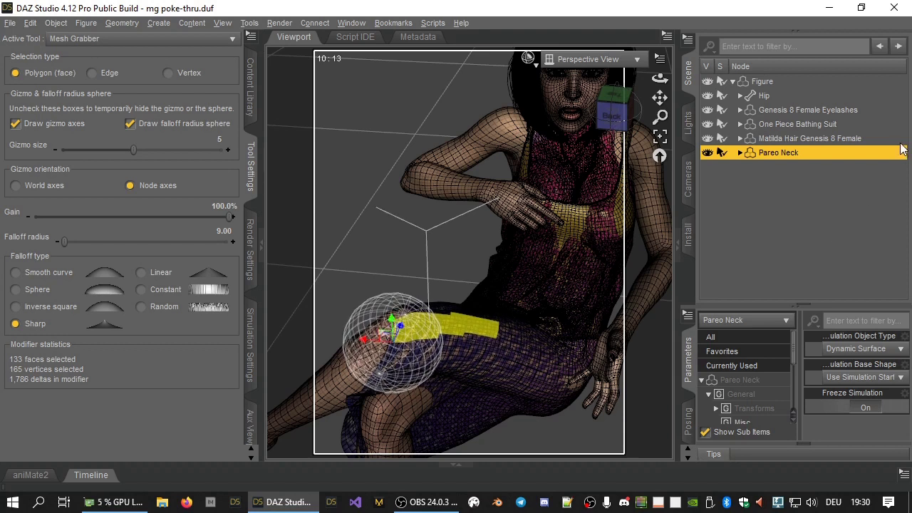